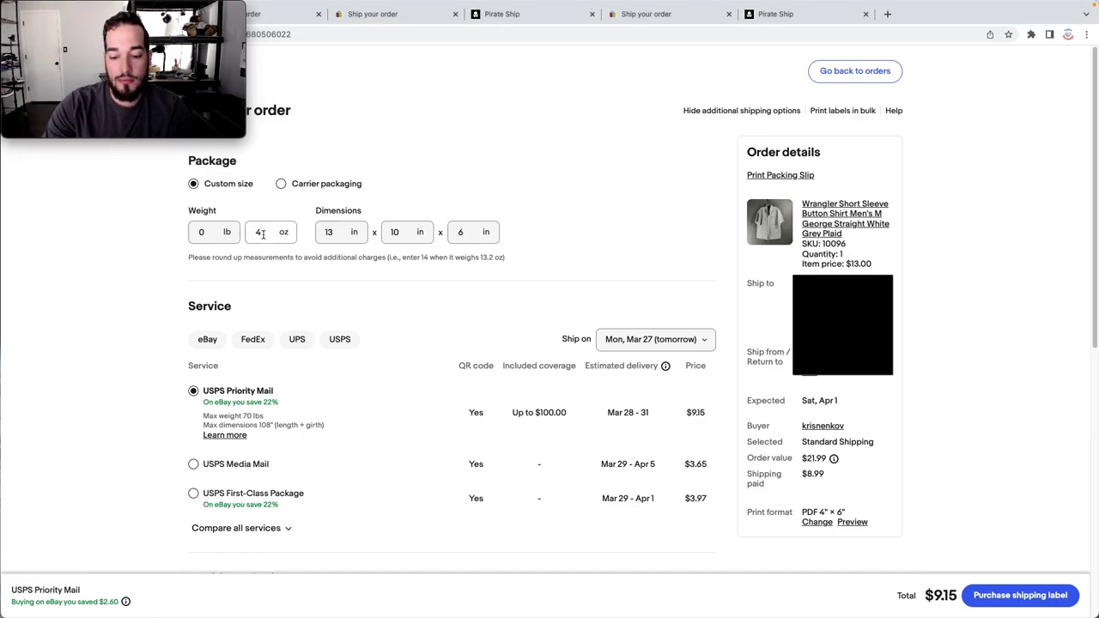
Step: Try weights of 9 oz and 15 oz for the Wrangler shirt package to compare shipping rates
double_click(262, 234)
text(0)
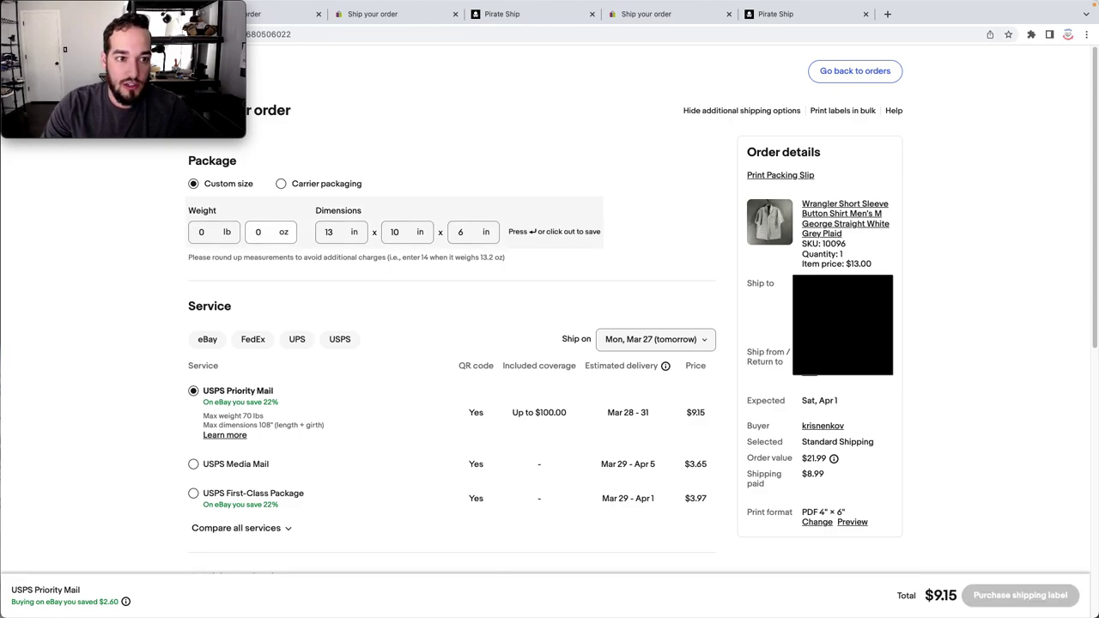
click(149, 270)
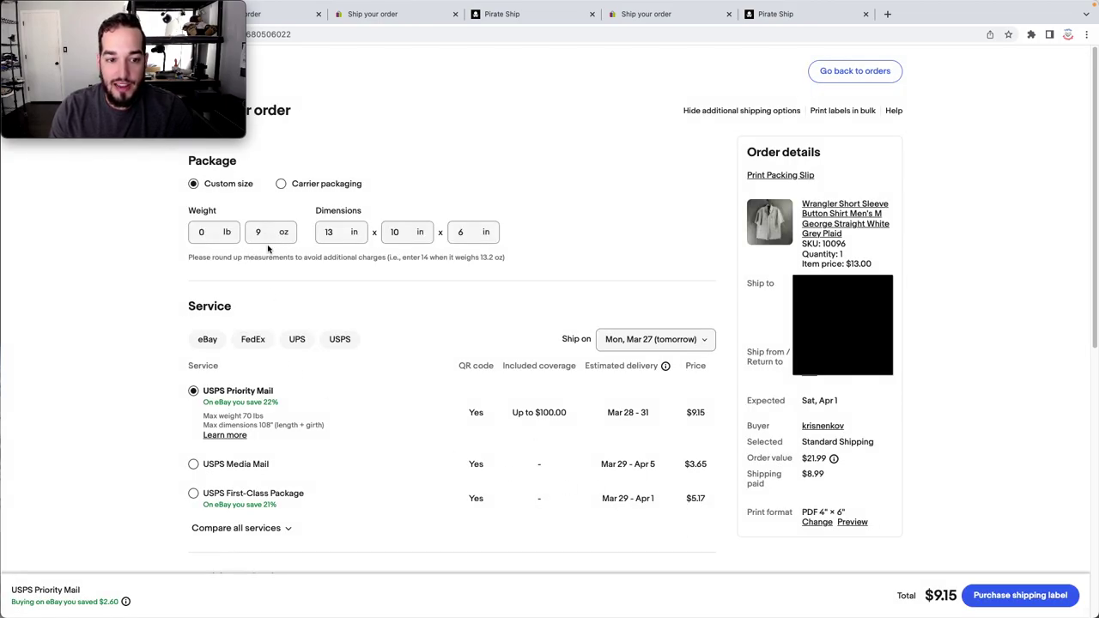
double_click(264, 229)
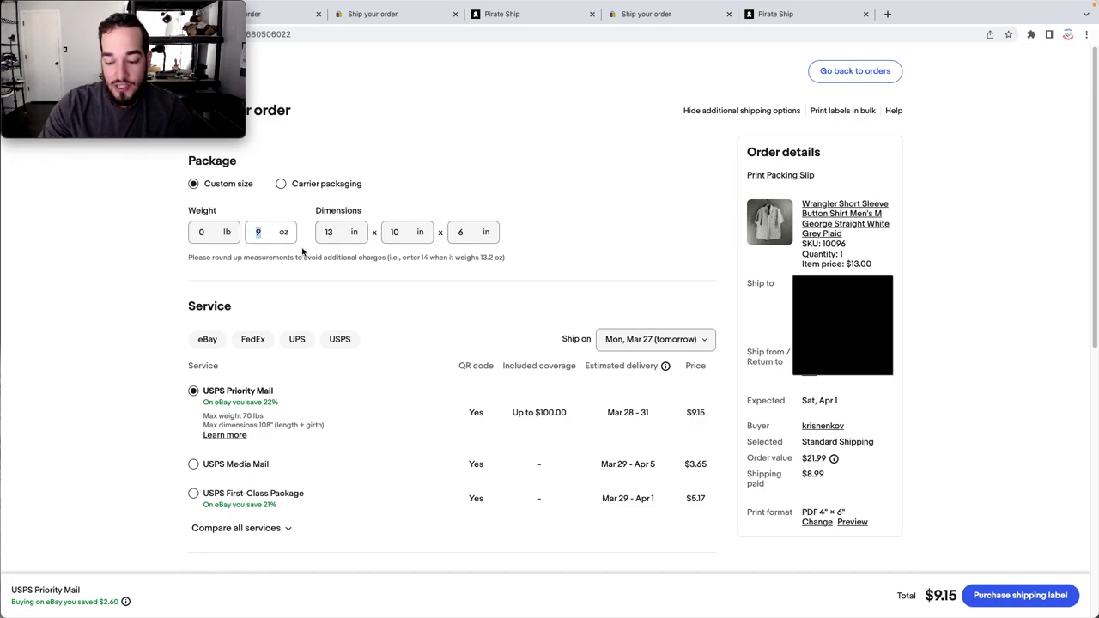
text(15)
click(128, 275)
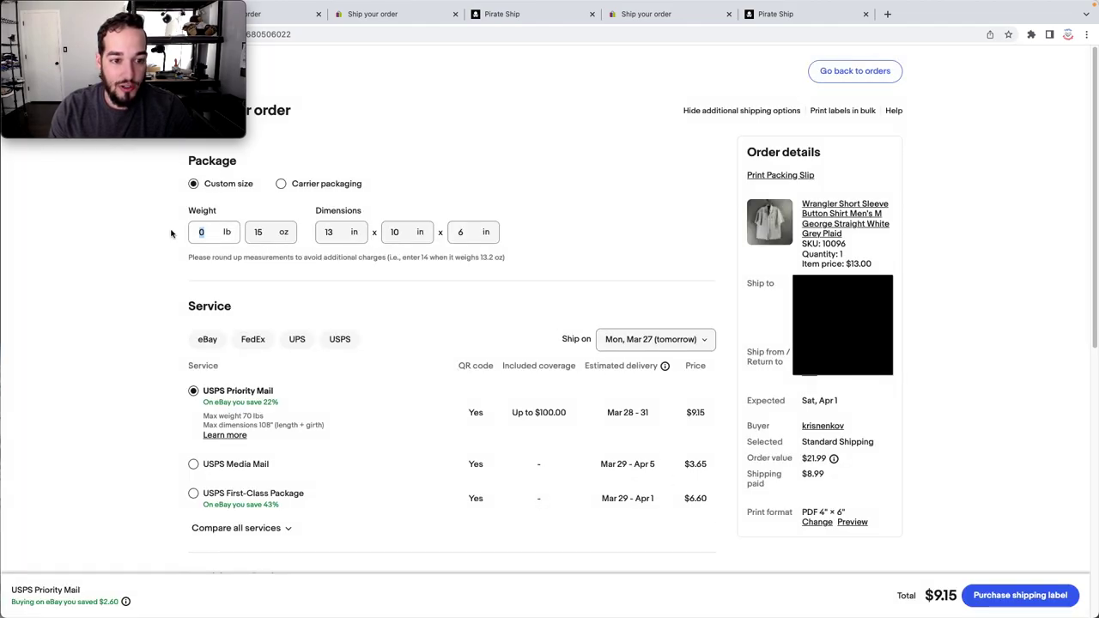
Step: Set the shirt package's weight to 1 lb 0 oz and save it to update the rates
text(1)
key(Tab)
text(0)
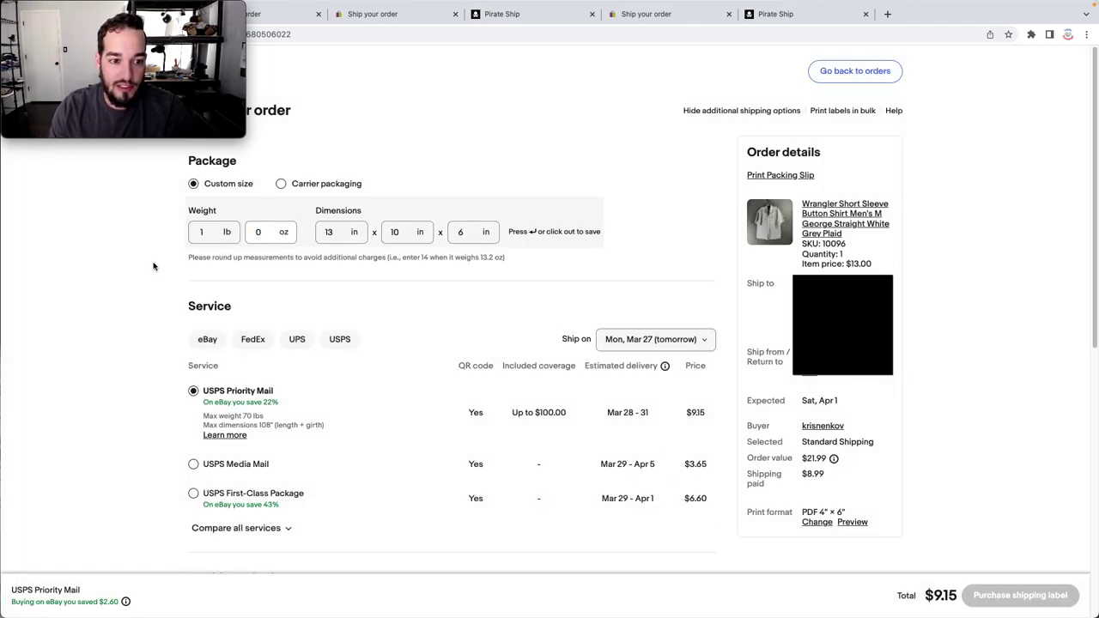
click(158, 271)
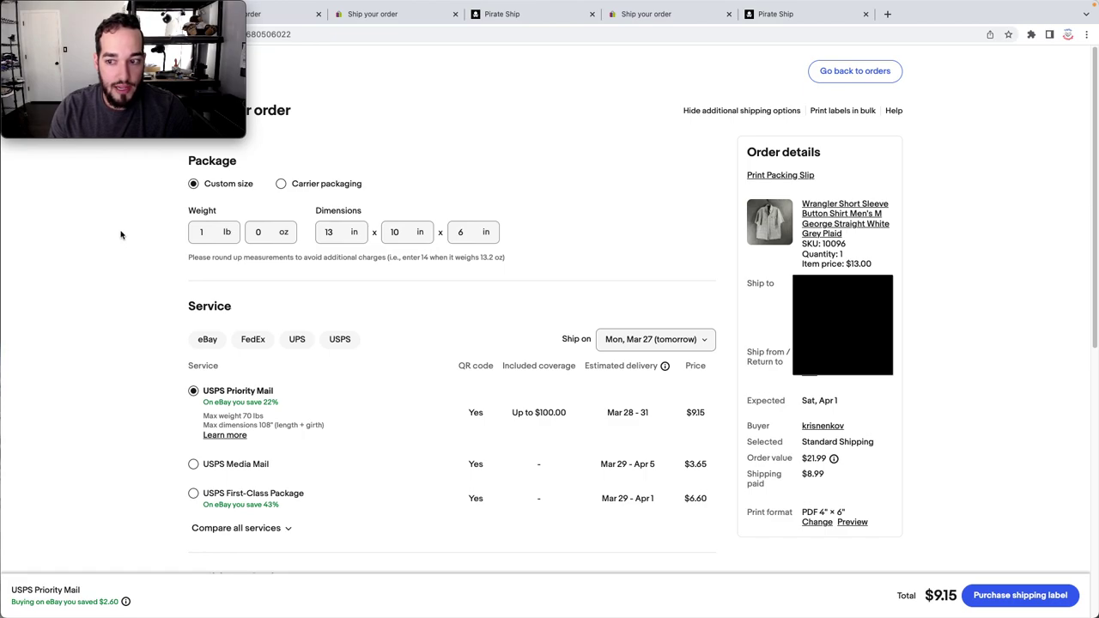
Step: In the Propper cargo pants order, choose carrier packaging and show all flat rate services
key(ctrl+Tab)
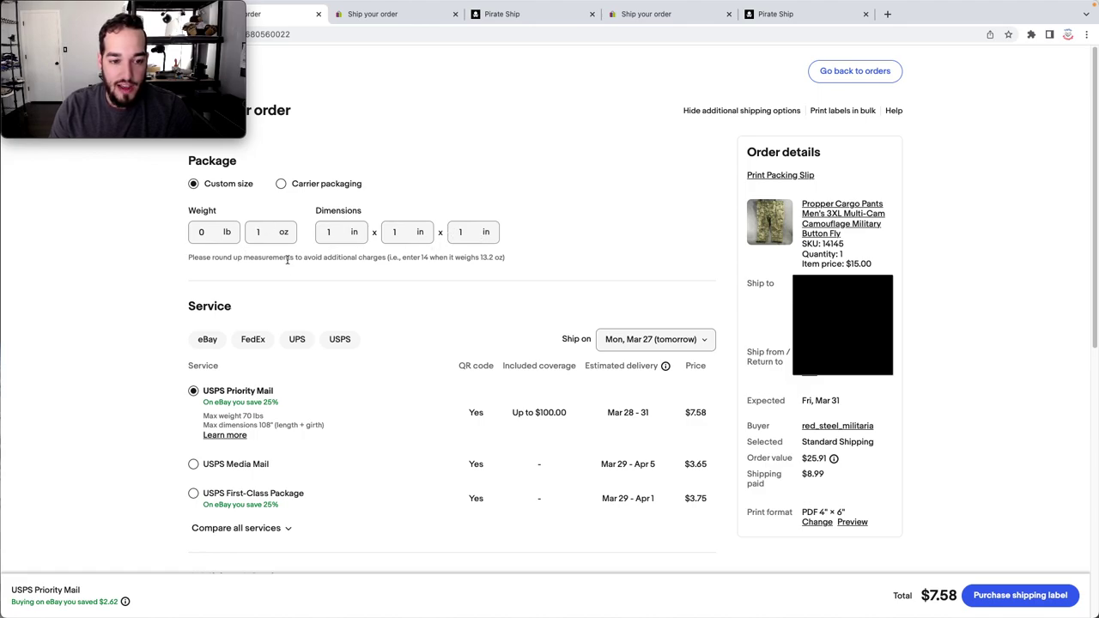
click(281, 185)
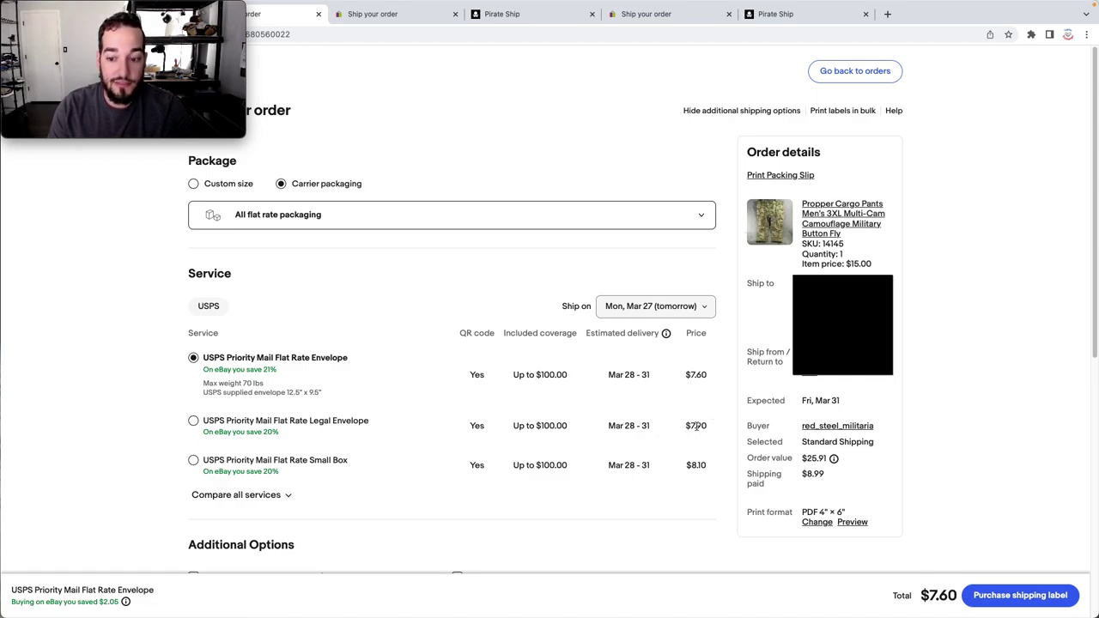
click(270, 499)
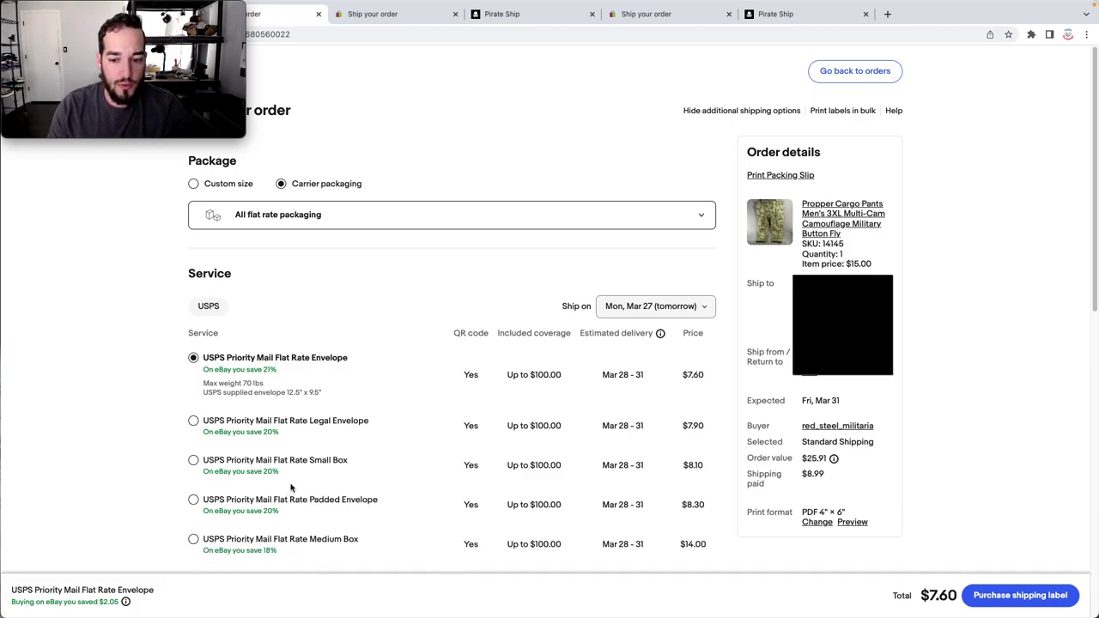
scroll(207, 502, down, 1)
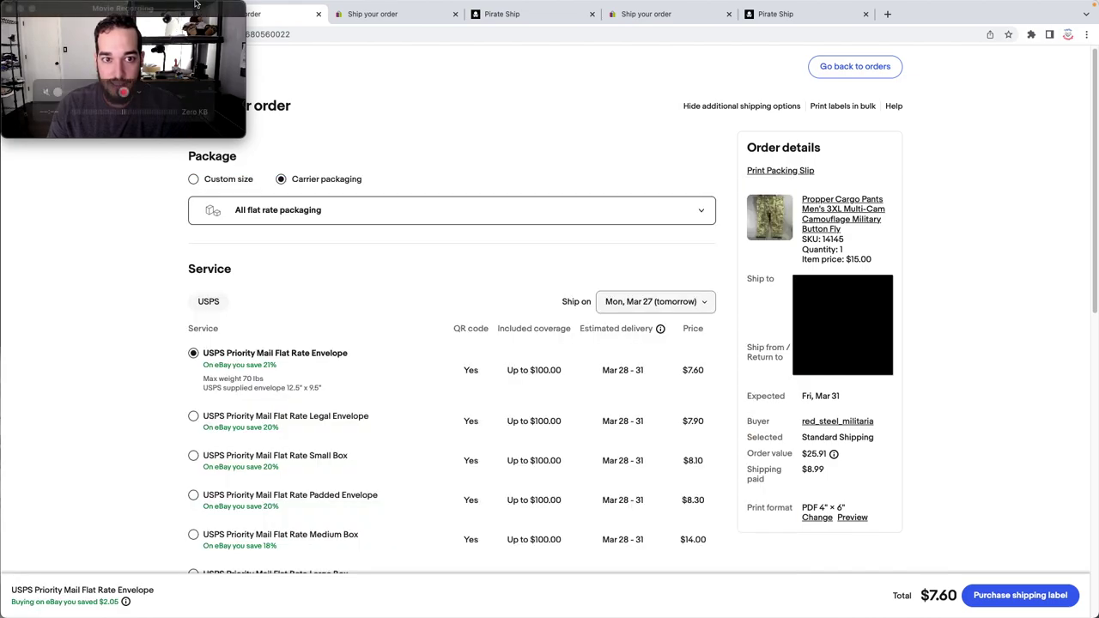
Step: Choose carrier packaging for the Skechers sneakers order
click(373, 13)
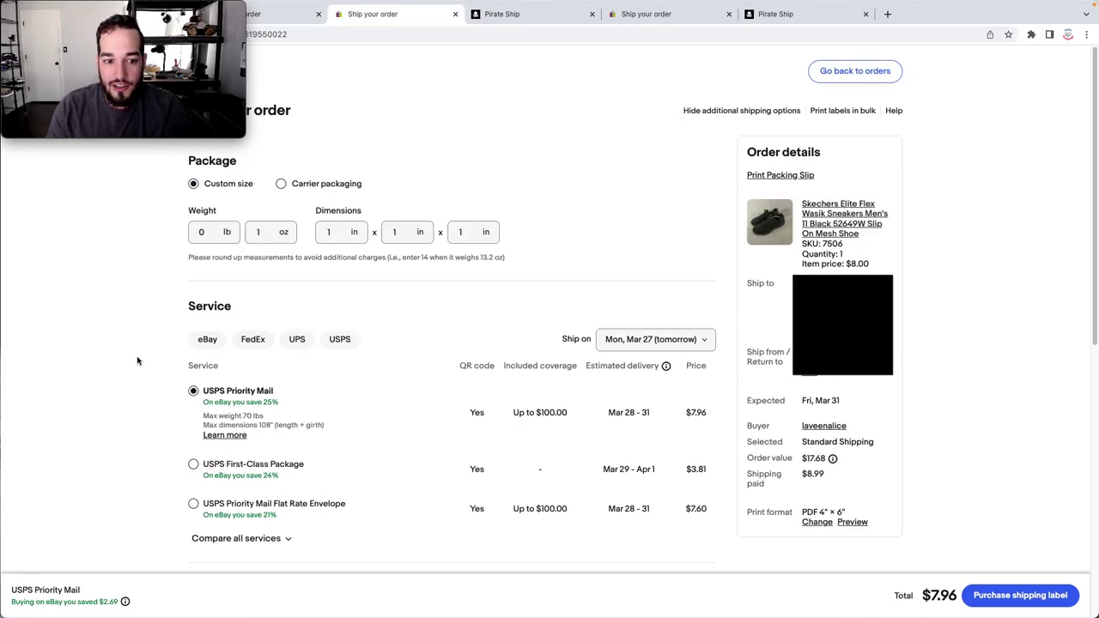
click(281, 184)
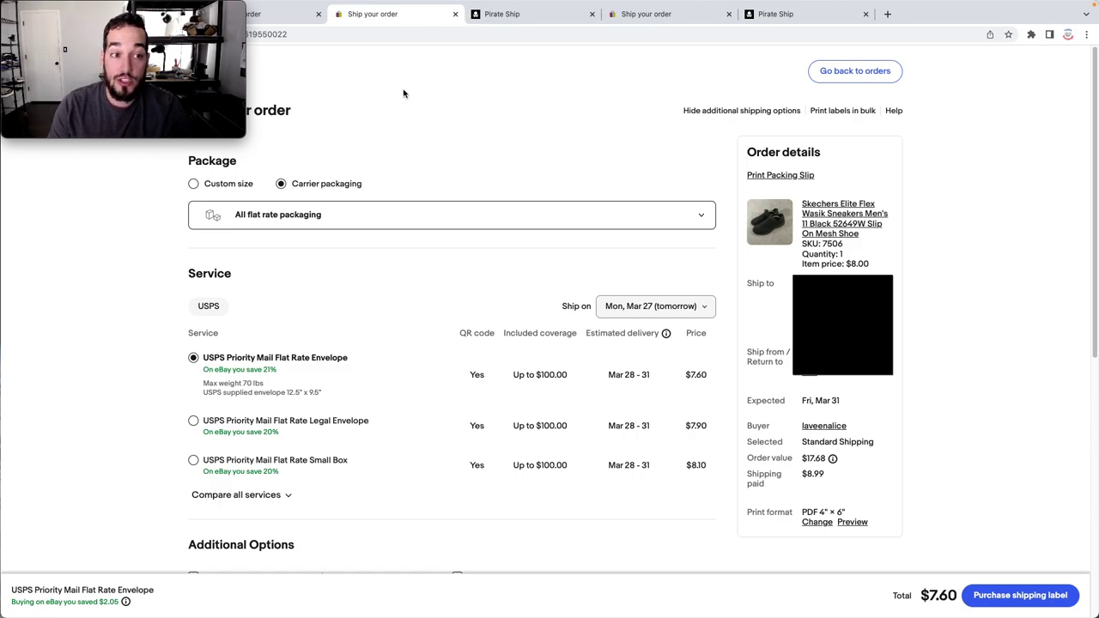
Step: Switch to the first Pirate Ship shipment and set its packaging type to Envelope, Padded Envelope, Poly Bag, Soft Pack, or Box in a Bag
click(508, 13)
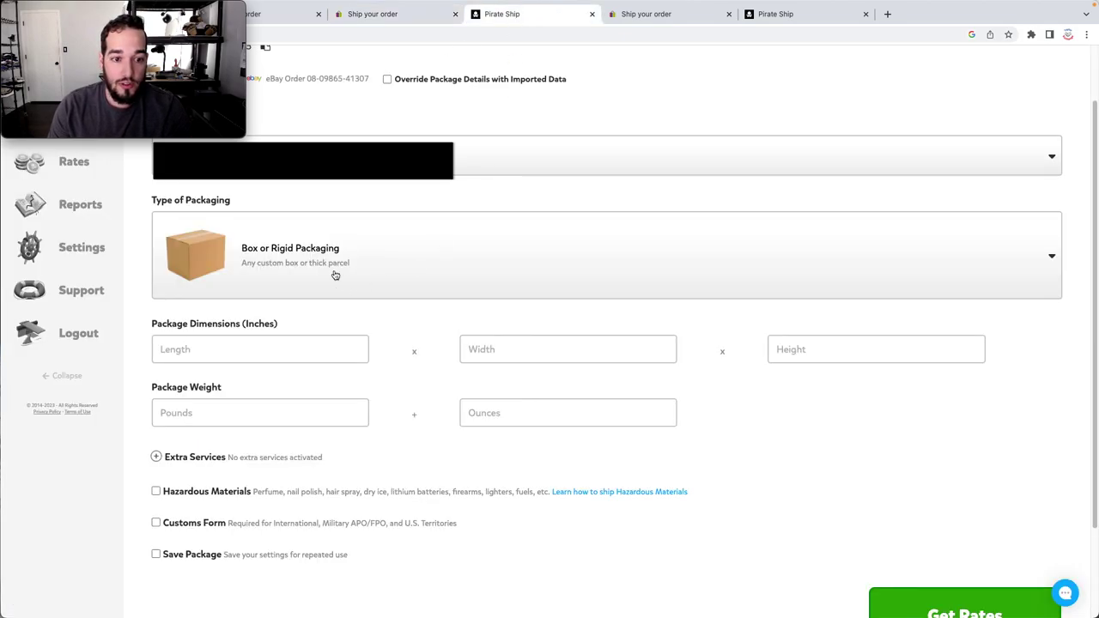
scroll(367, 262, up, 2)
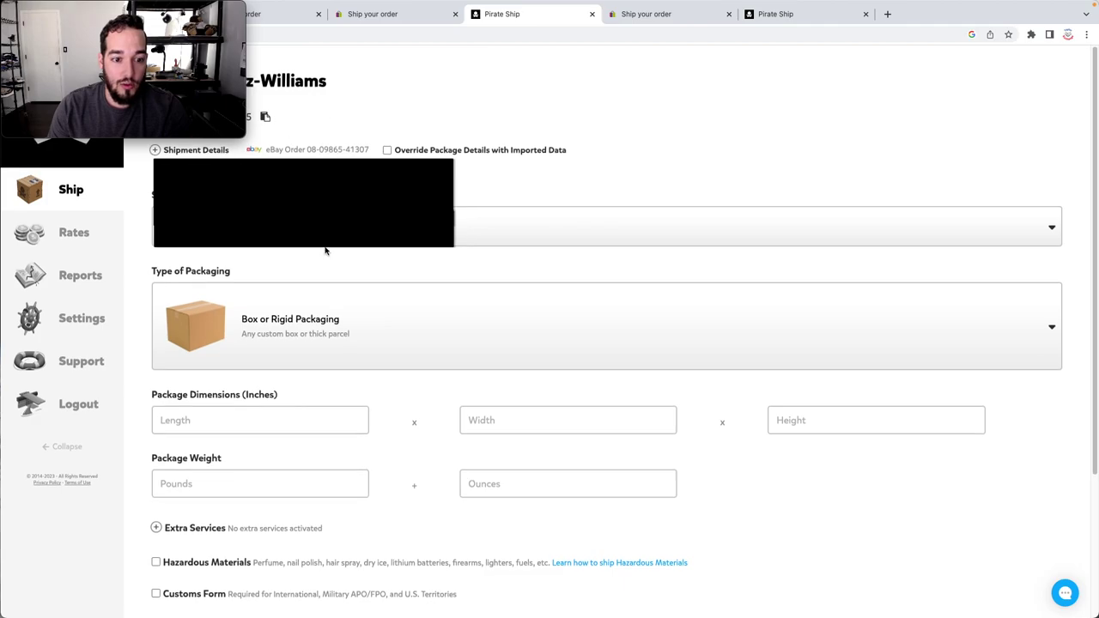
scroll(326, 307, down, 2)
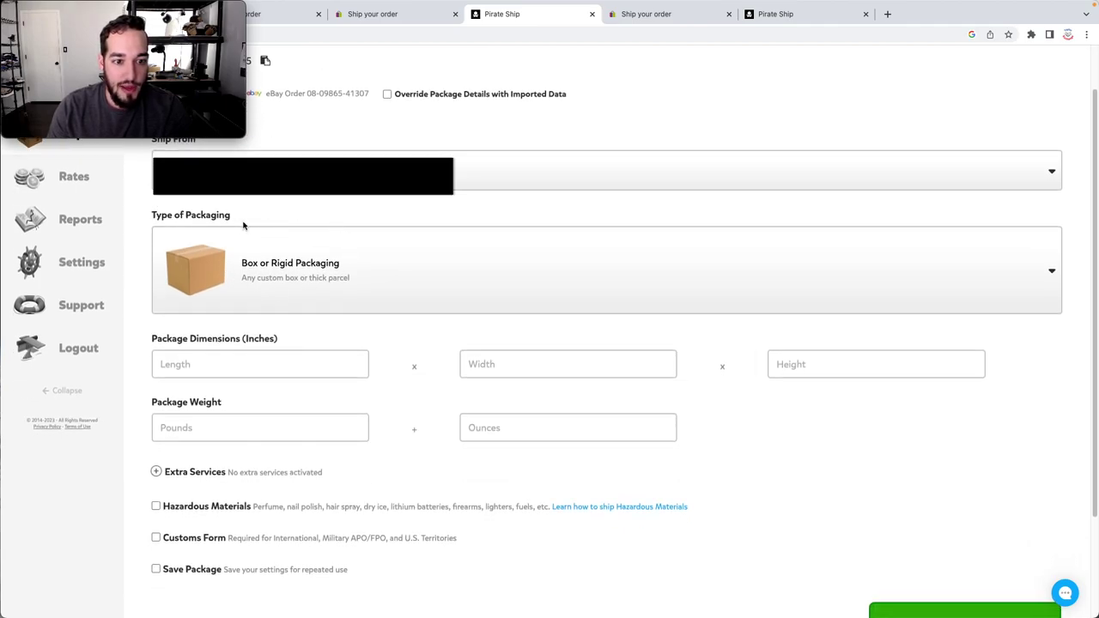
click(564, 256)
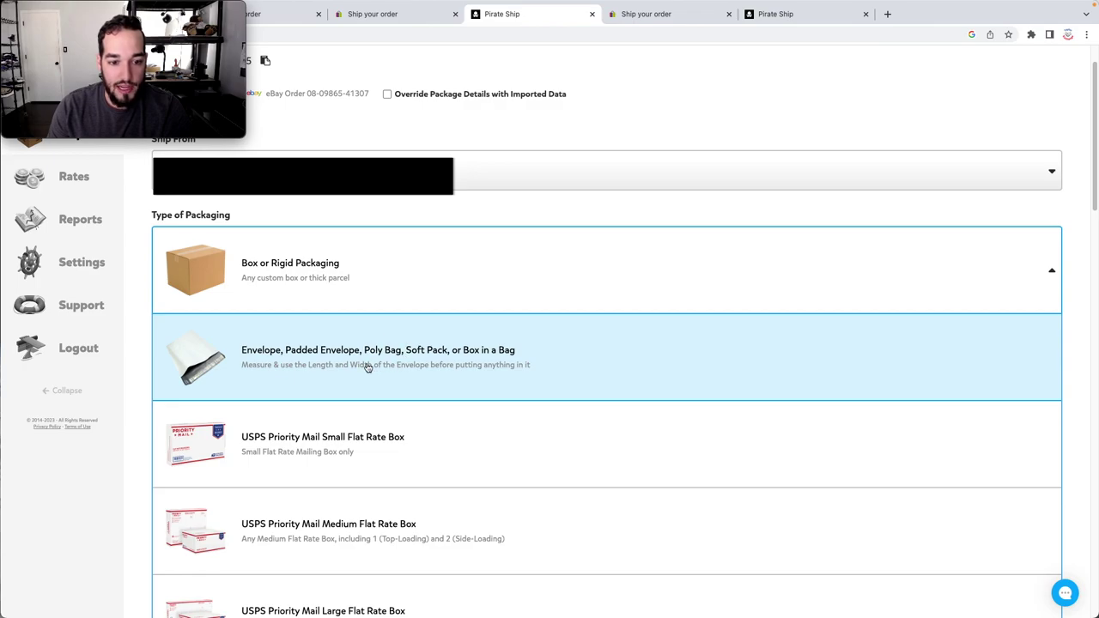
click(368, 368)
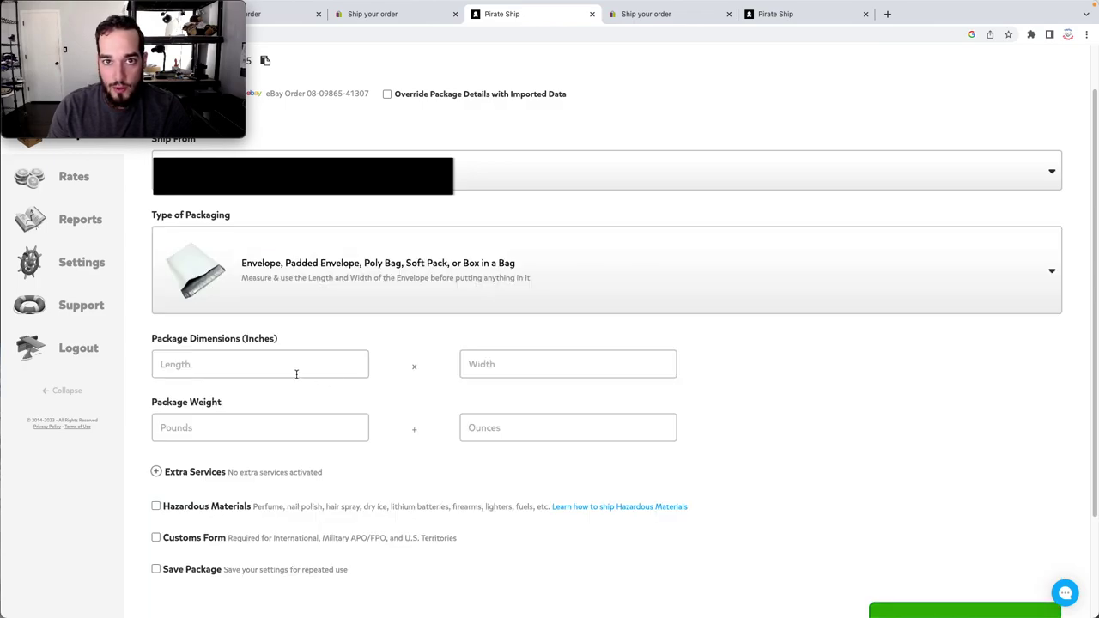
Step: Set the envelope's dimensions to 14 x 8 inches and its weight to 2 lb 5 oz
click(305, 368)
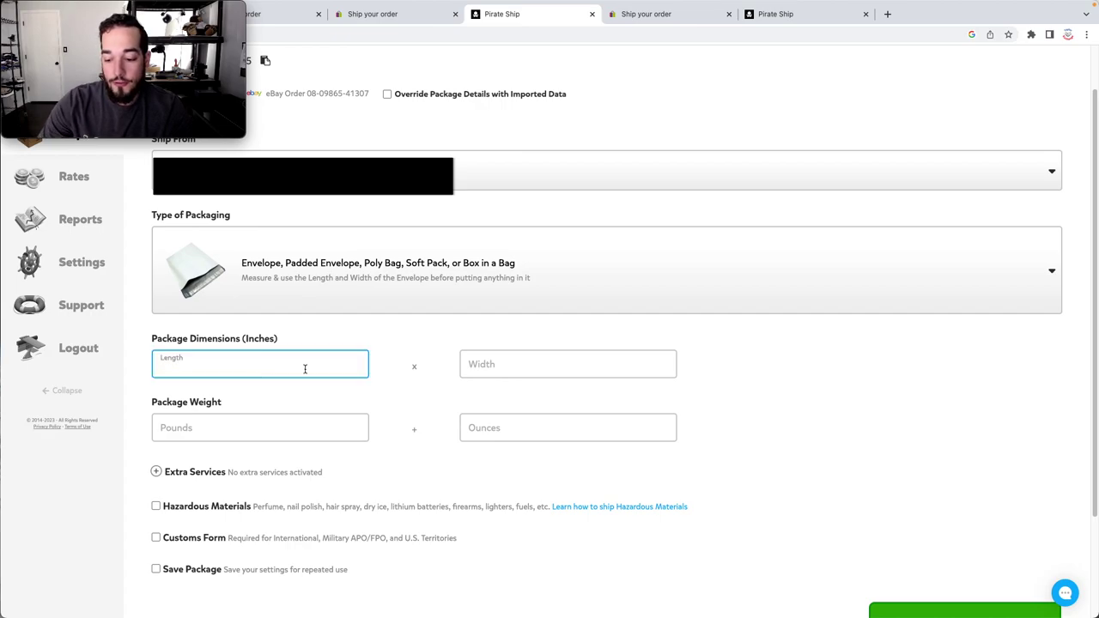
text(14)
key(Tab)
text(8)
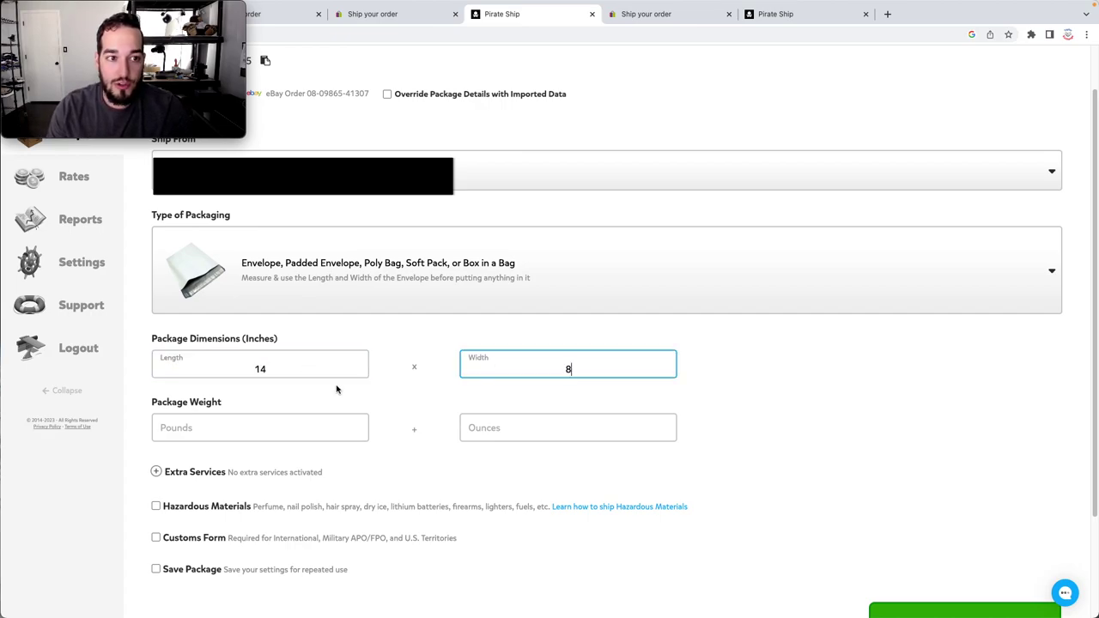
click(293, 432)
key(Tab)
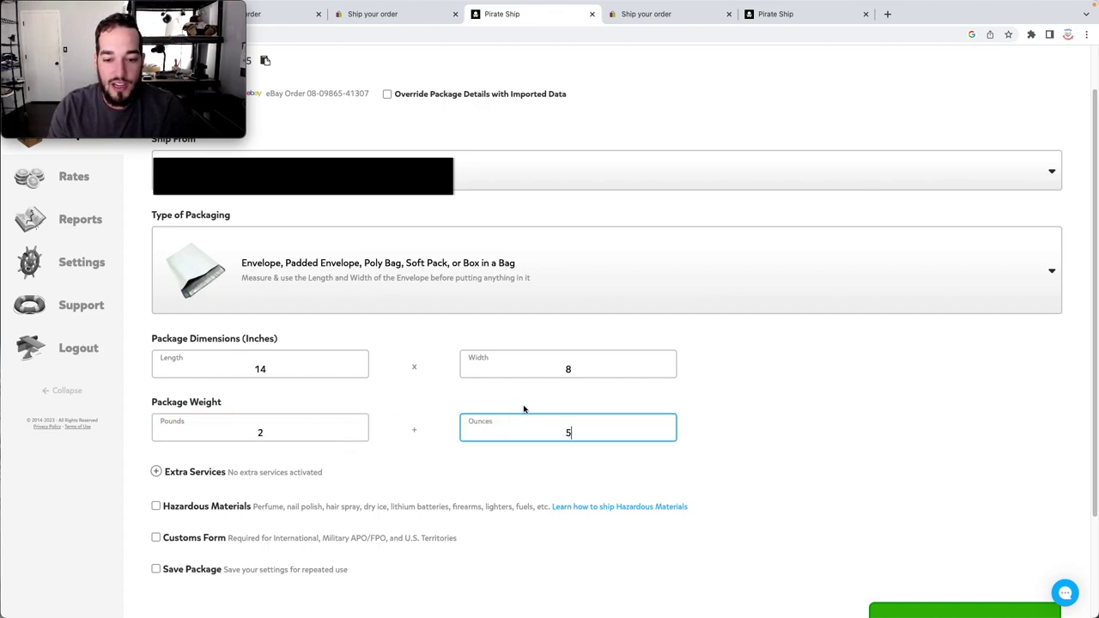
Step: Get rates for the envelope shipment and expand the list of available services
scroll(601, 421, down, 3)
click(897, 485)
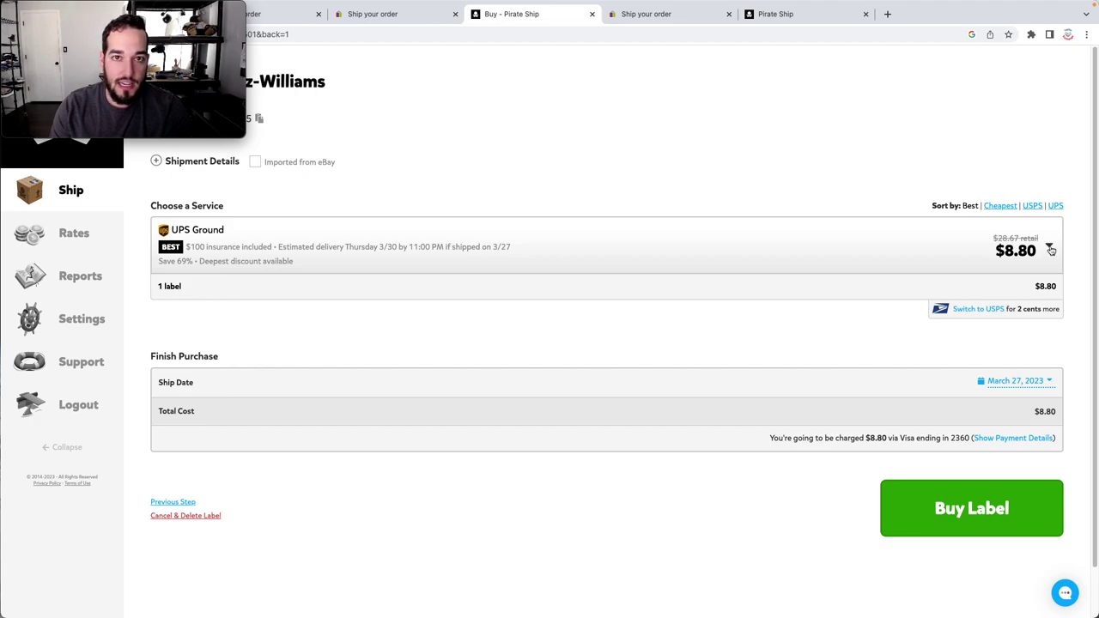
click(1050, 249)
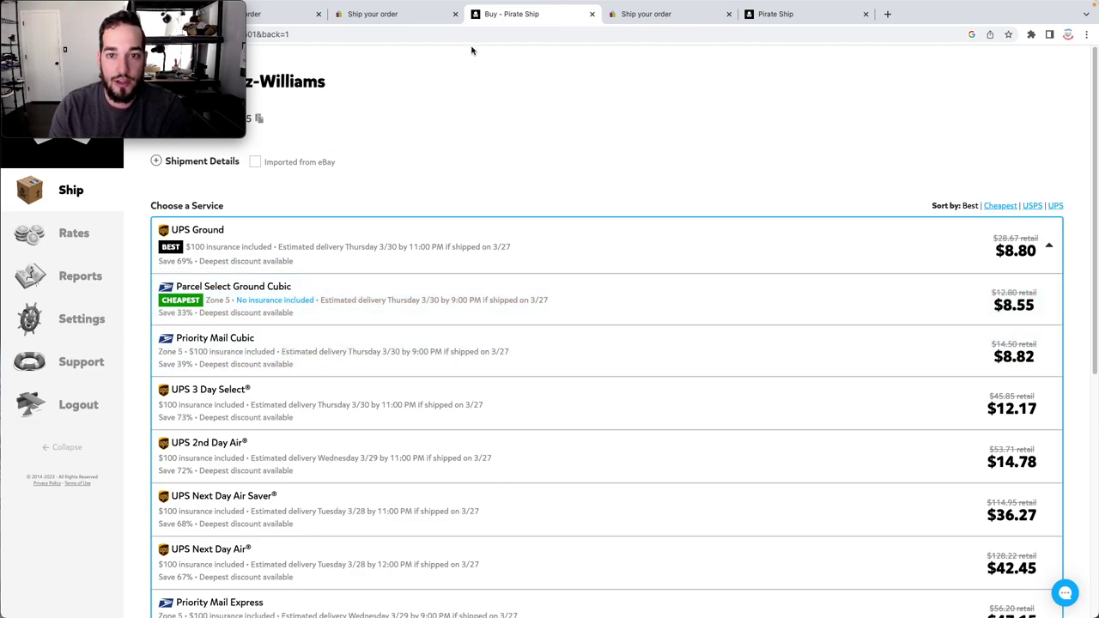
Step: Switch to the eBay order for three Polo Ralph Lauren shorts and set the package weight to 5 lb 13 oz
click(645, 15)
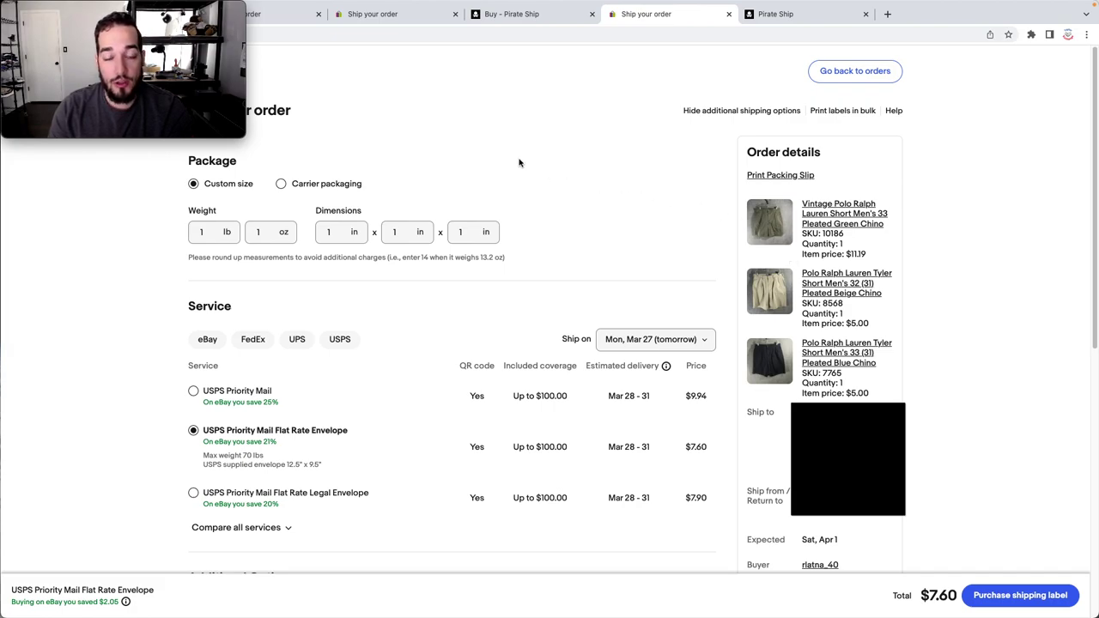
drag(205, 237, 191, 237)
text(5)
key(Tab)
text(13)
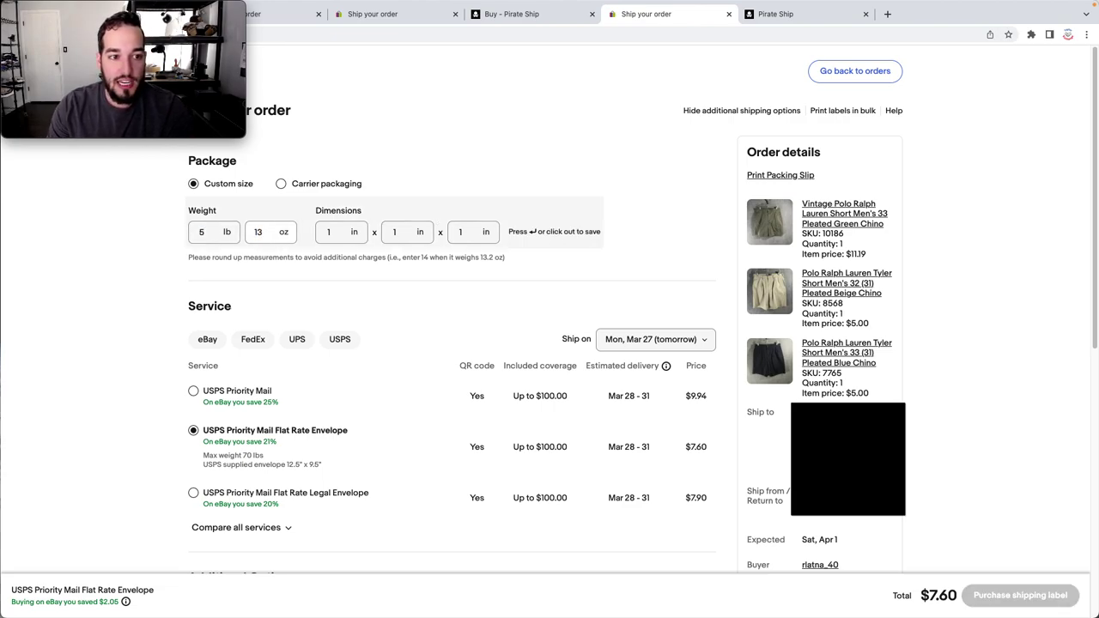
Step: Set the shorts package's dimensions to 13 x 12 x 9 inches and select USPS Priority Mail
click(330, 231)
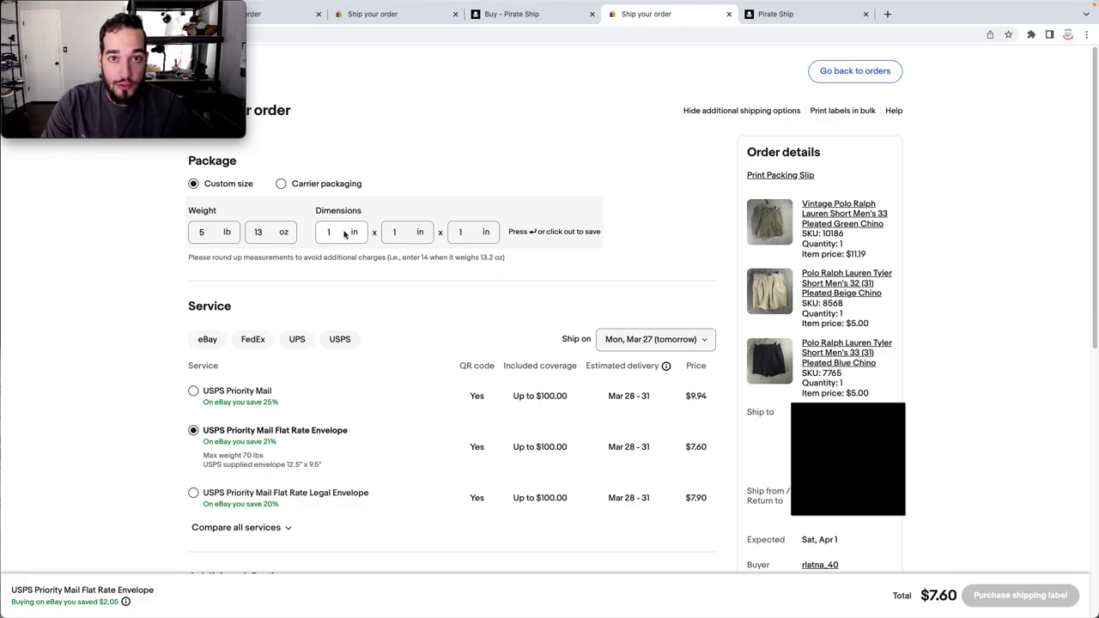
text(3)
key(Tab)
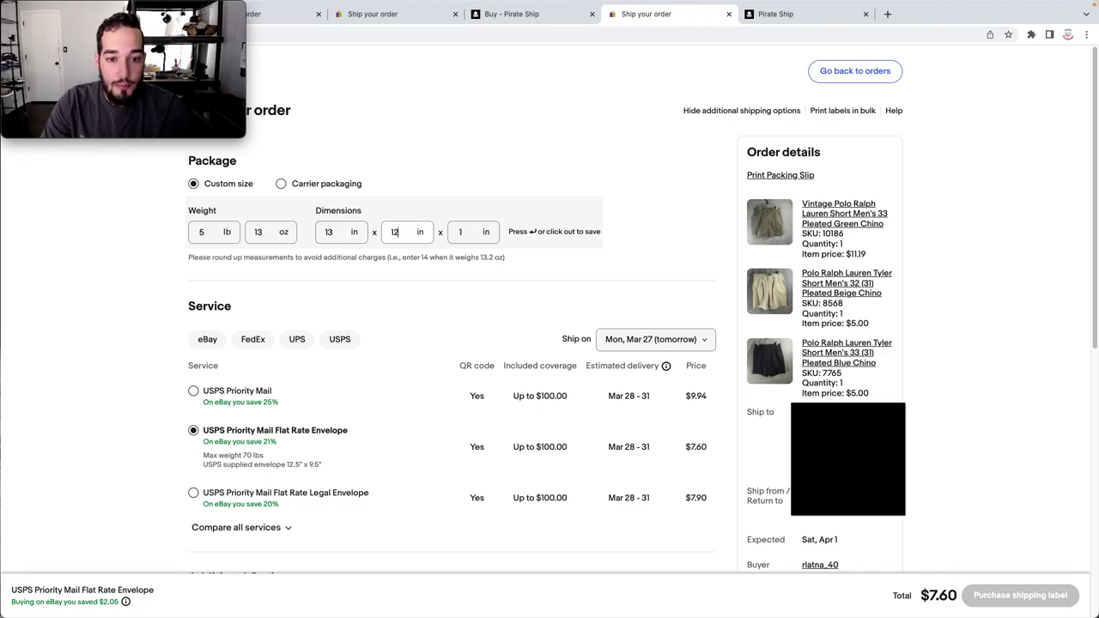
key(Tab)
text(9)
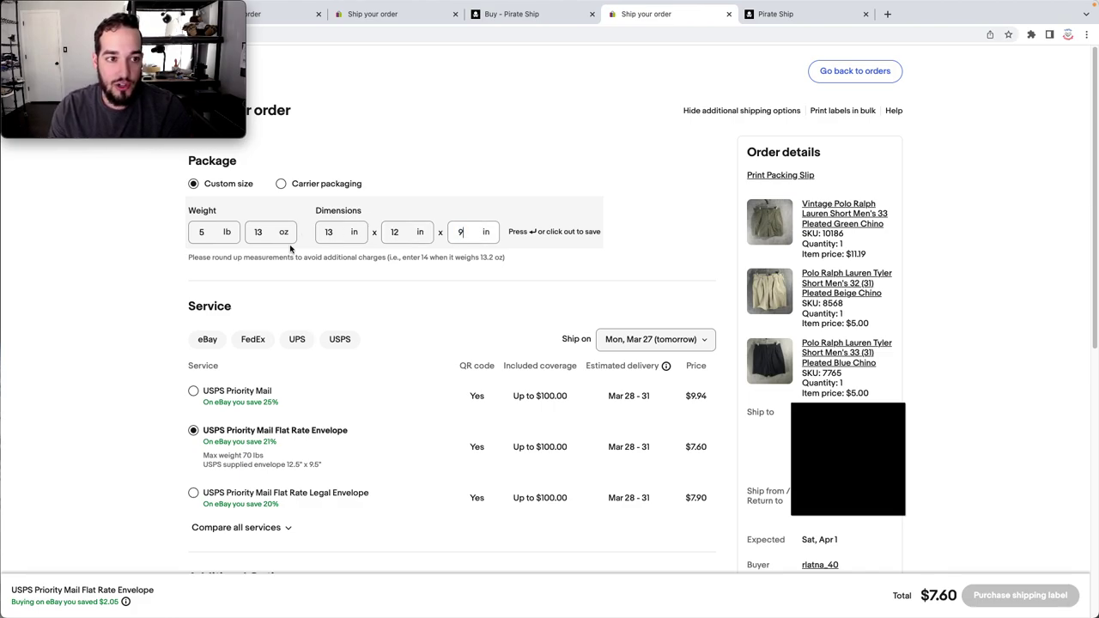
click(143, 234)
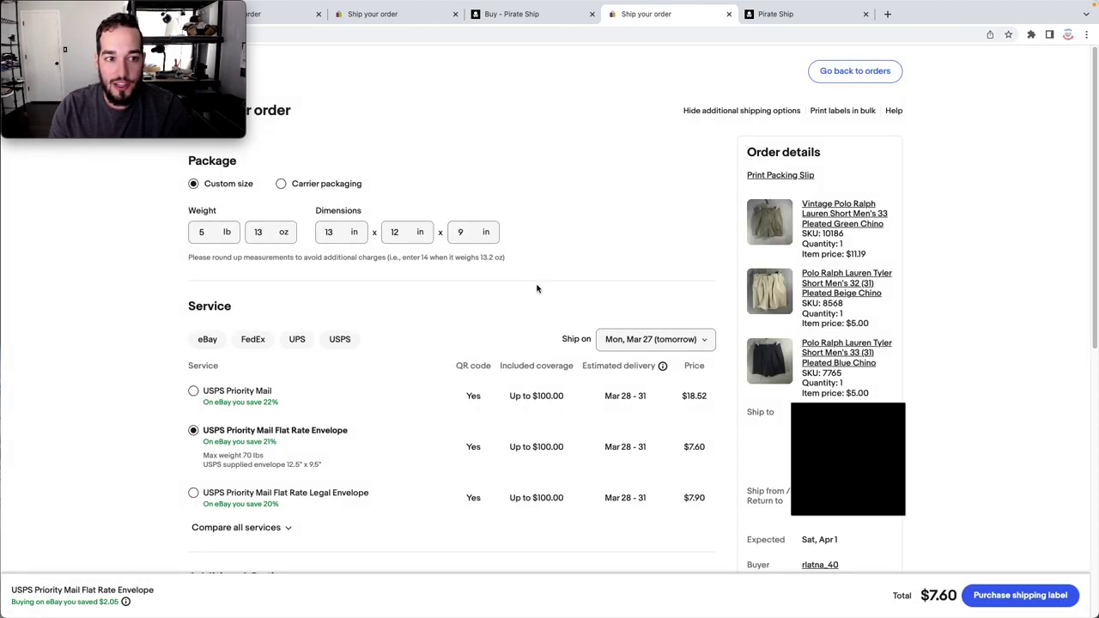
click(194, 391)
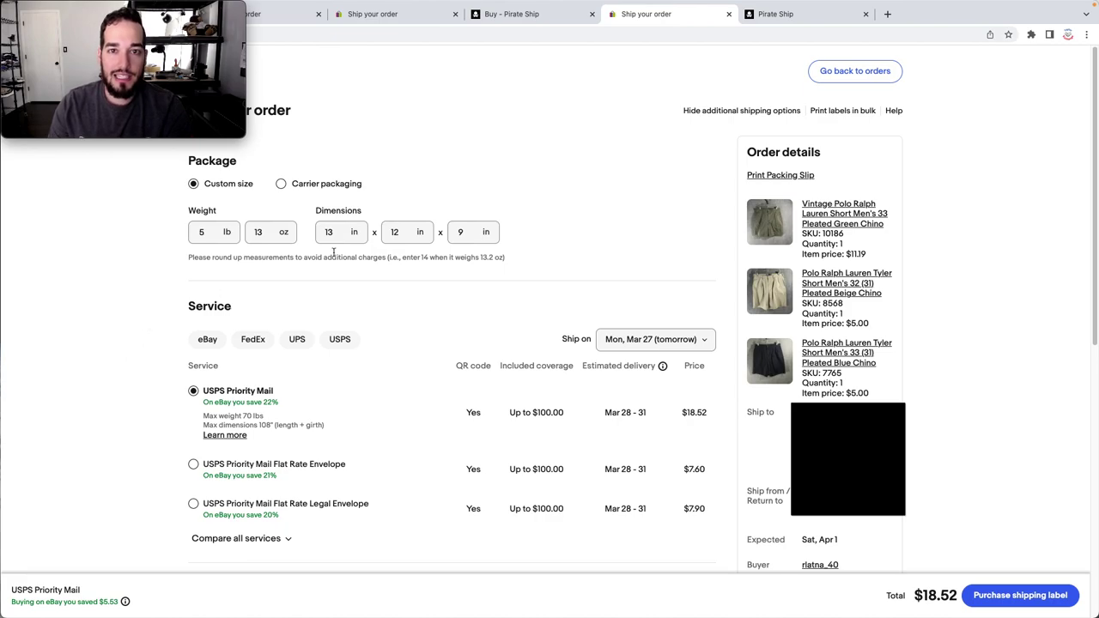
Step: Switch to the second Pirate Ship shipment and set the box dimensions to 13 x 12 x 9 inches
click(788, 15)
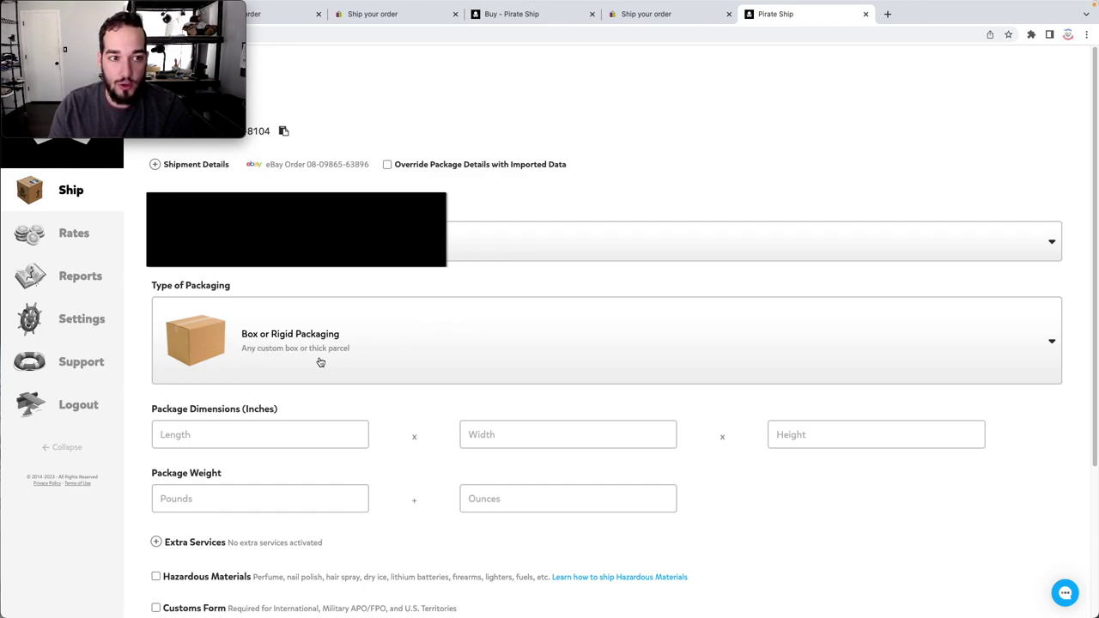
click(302, 440)
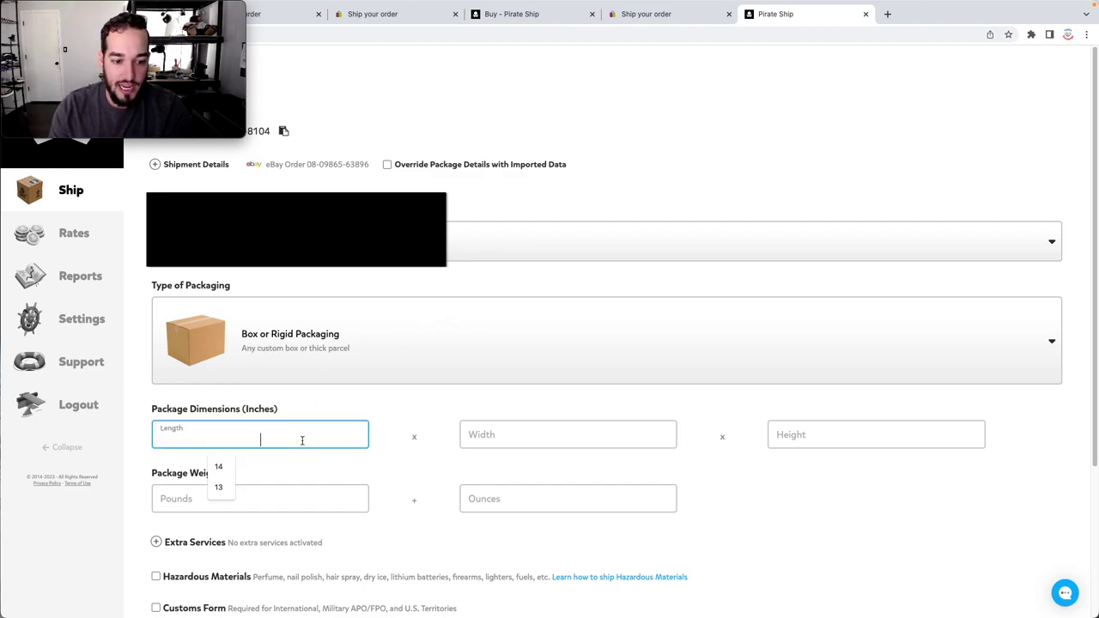
text(13)
click(568, 439)
key(Tab)
text(9)
Step: Set the box's weight to 5 lb 13 oz and get its shipping rates
click(284, 501)
click(216, 552)
key(Tab)
text(13)
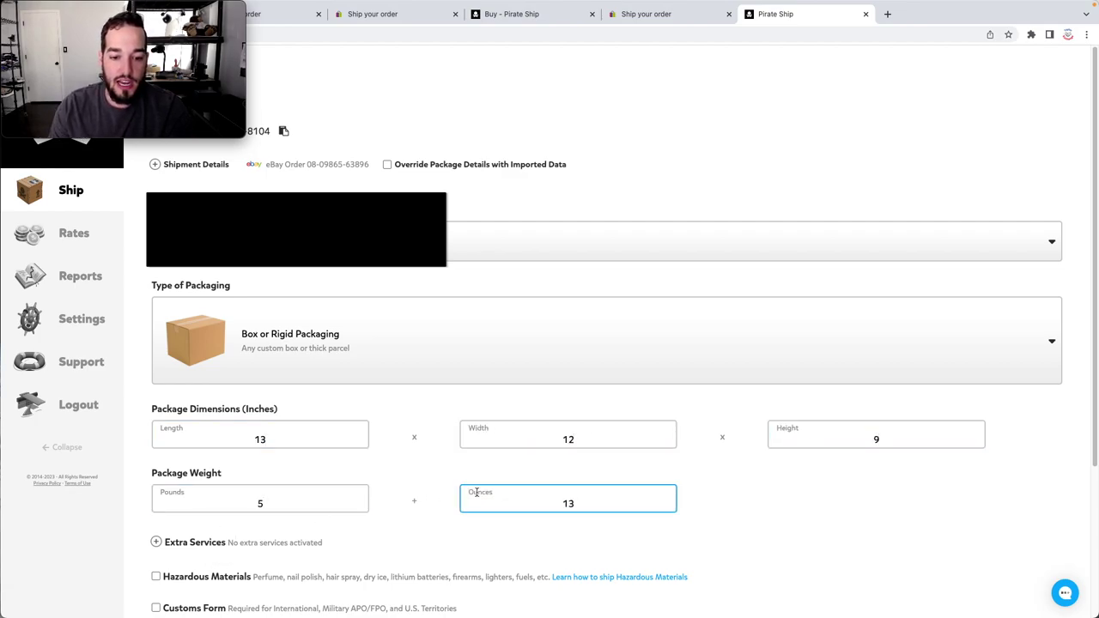
scroll(731, 481, down, 3)
click(898, 496)
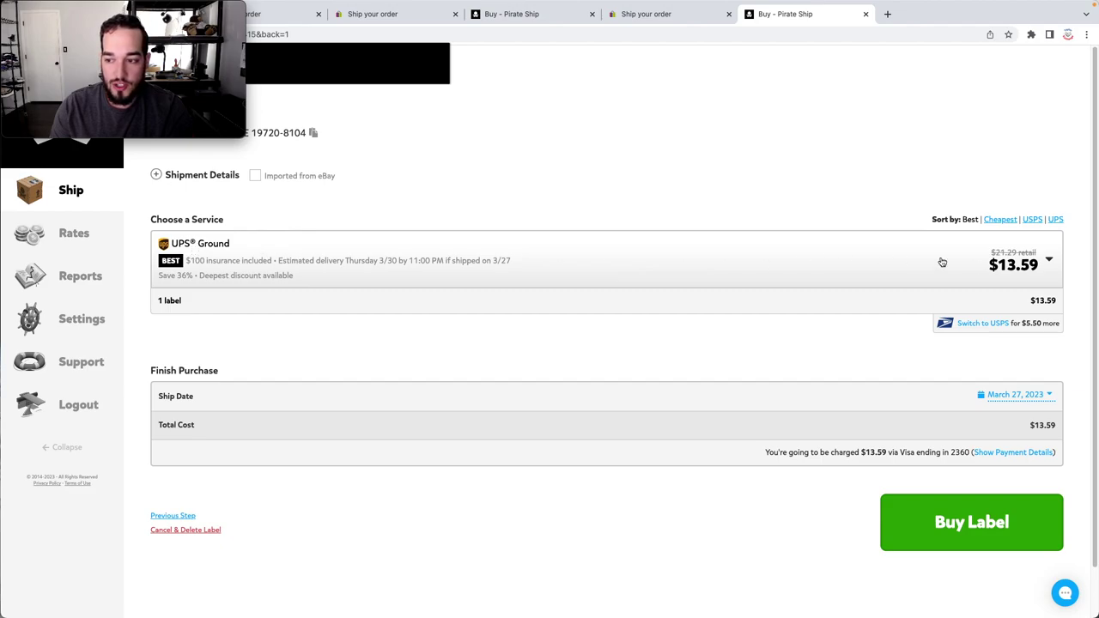
Step: Compare eBay's USPS Priority Mail price for the shorts order with the full list of Pirate Ship service rates
click(661, 17)
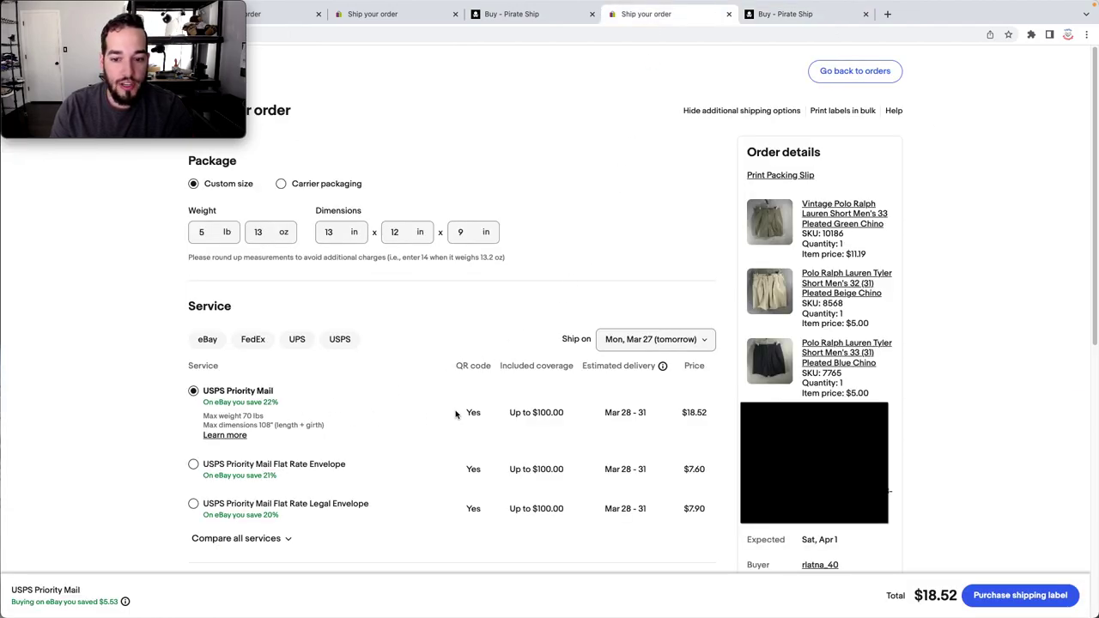
click(839, 14)
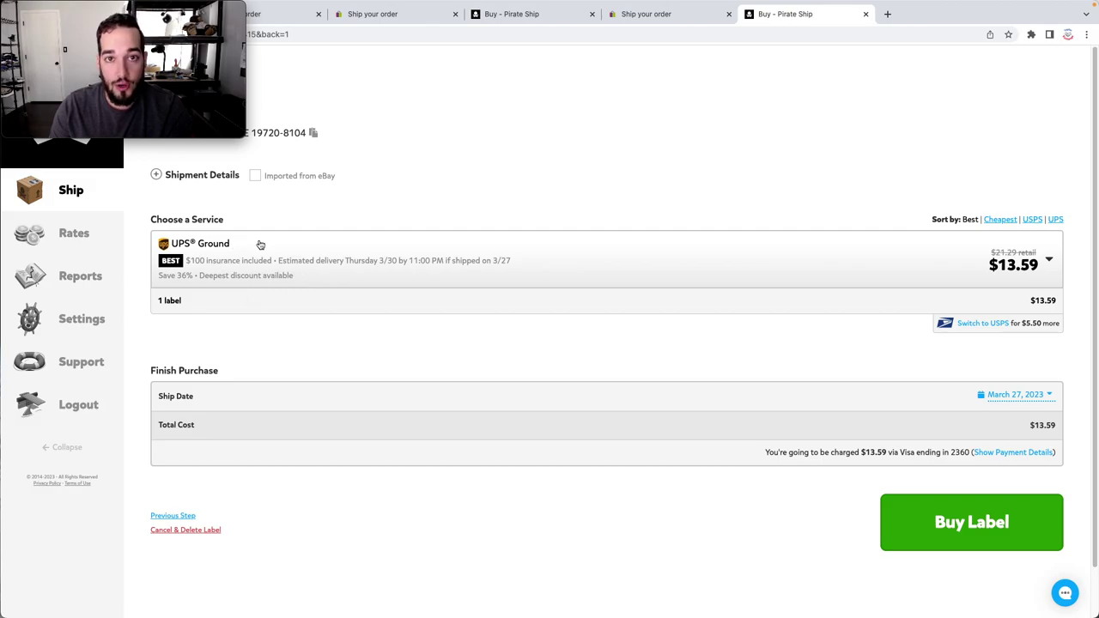
click(235, 267)
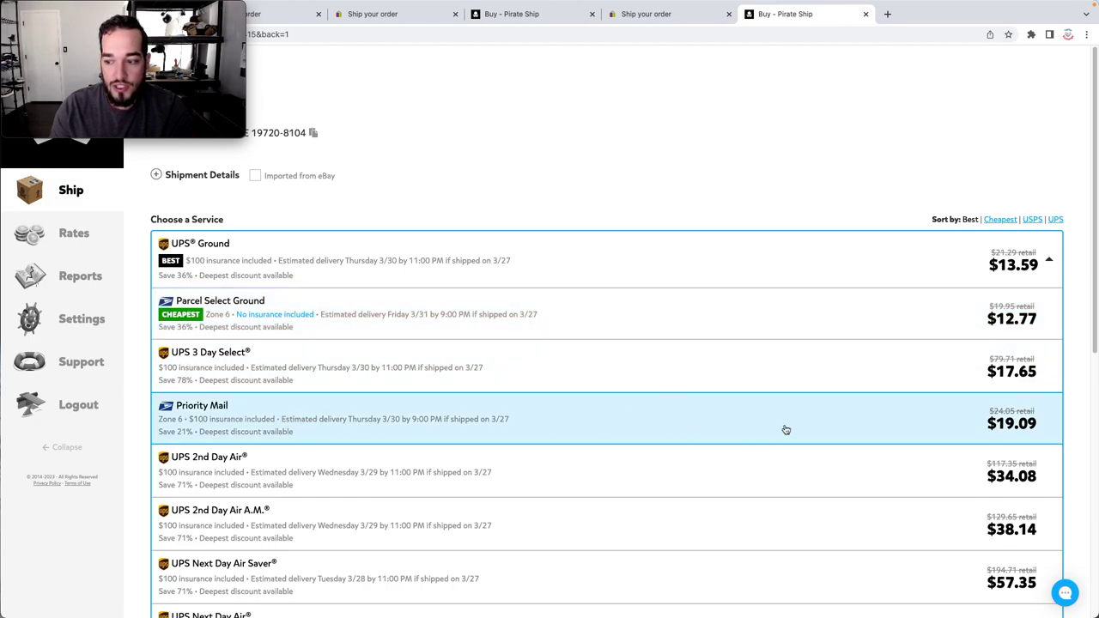
click(675, 16)
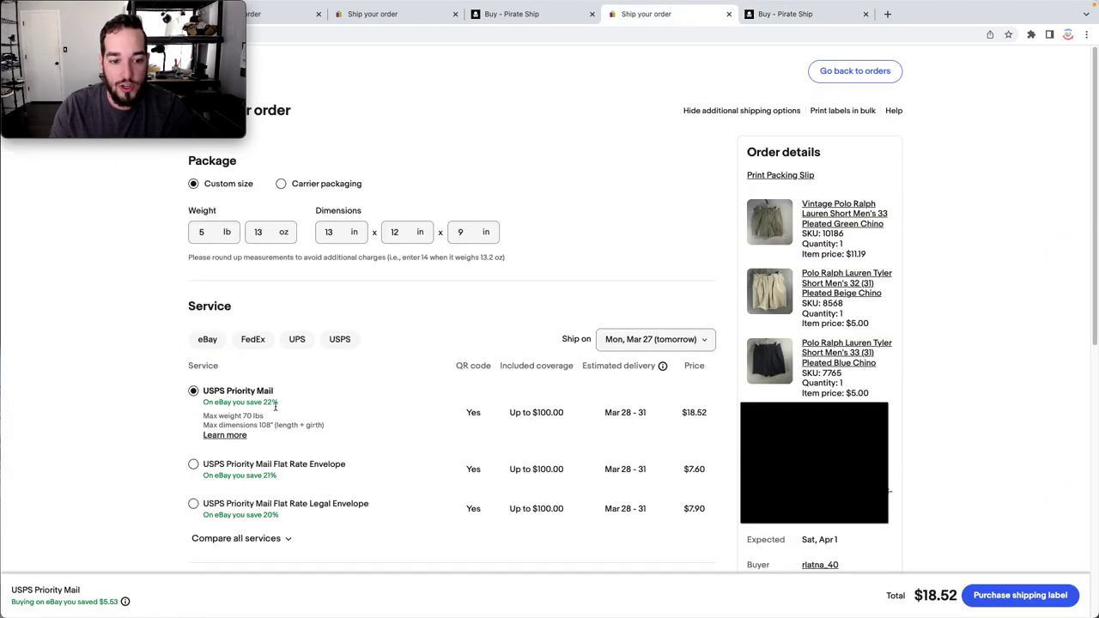
click(785, 14)
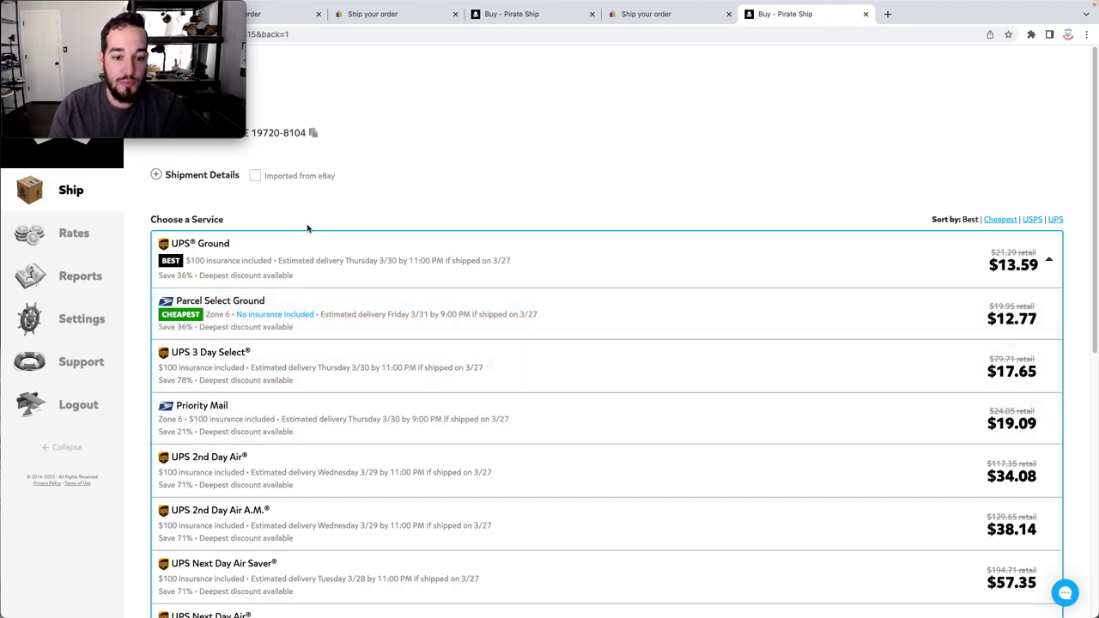
click(644, 14)
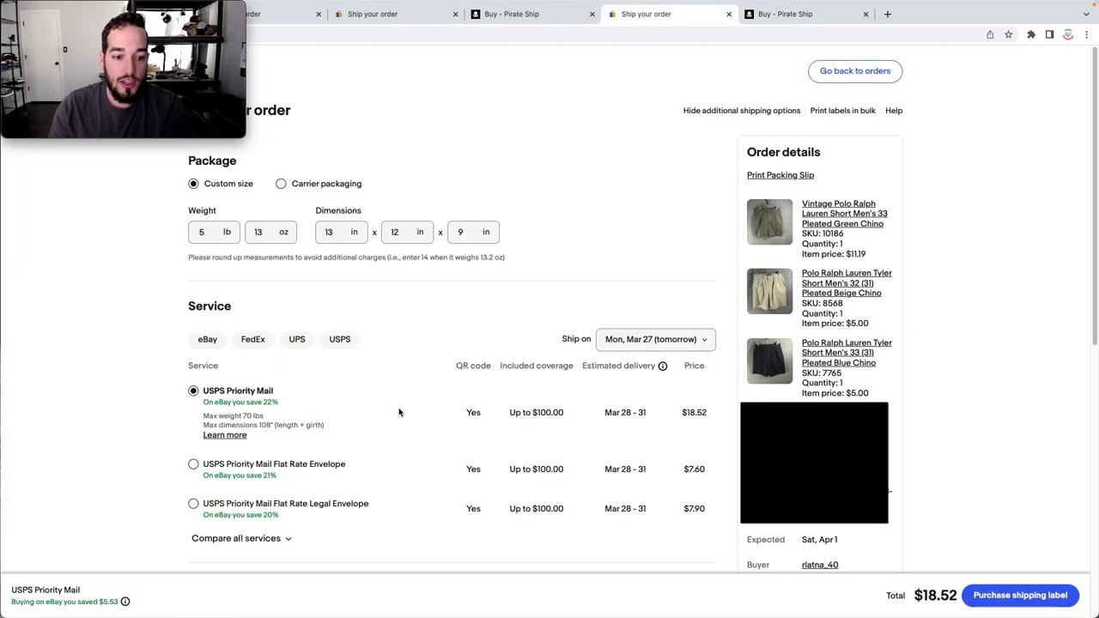